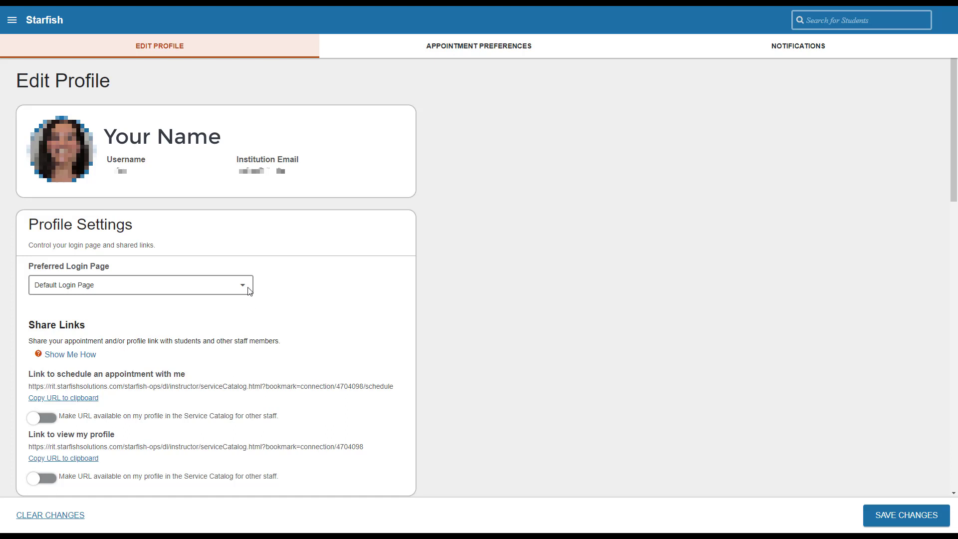
# Step: Set the Preferred Login Page to Students -> Tracking and copy the appointment scheduling link
pyautogui.click(249, 290)
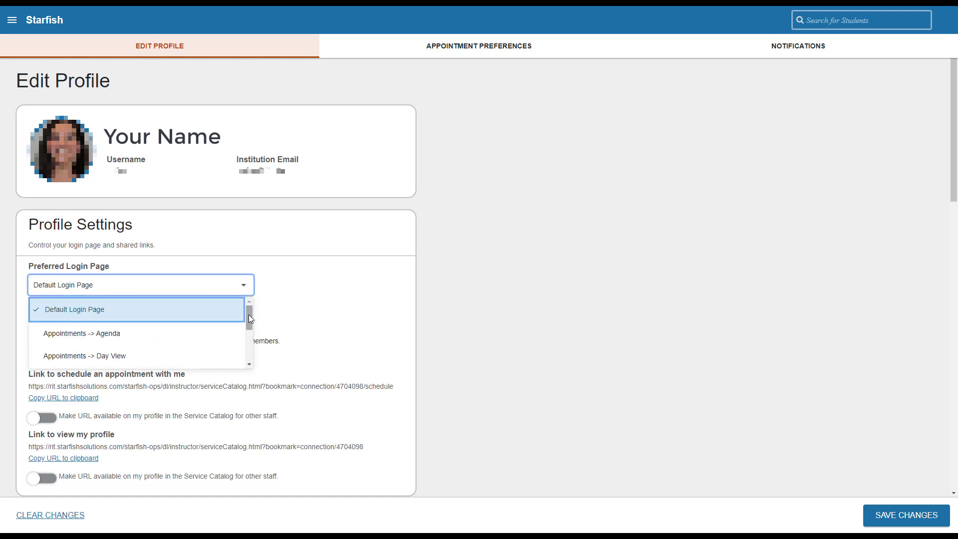
pyautogui.moveTo(248, 314); pyautogui.dragTo(252, 346)
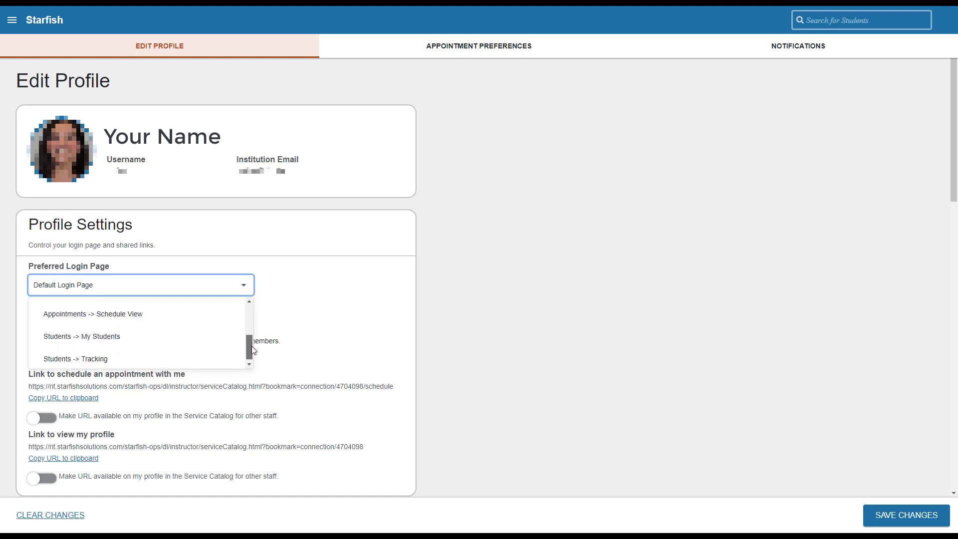
pyautogui.click(193, 347)
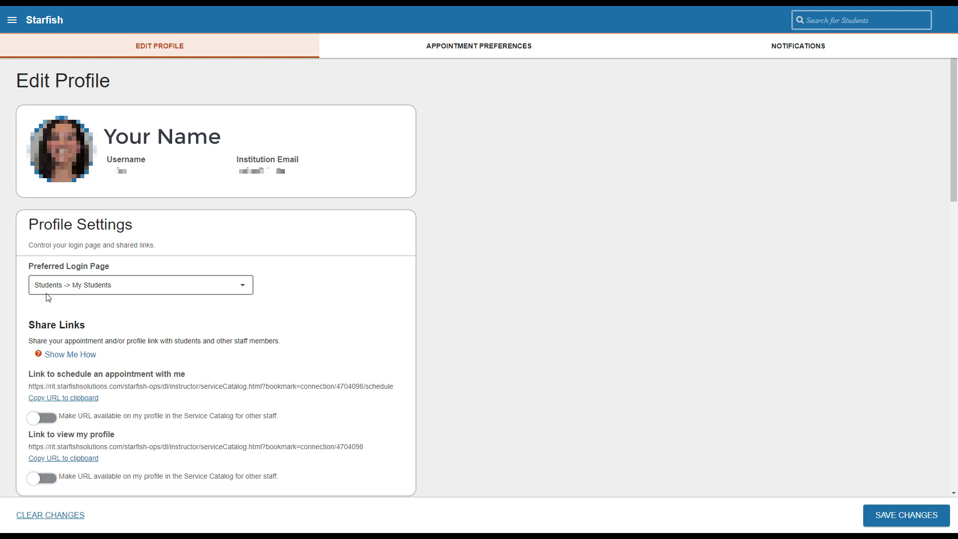
pyautogui.press('Down')
pyautogui.click(91, 400)
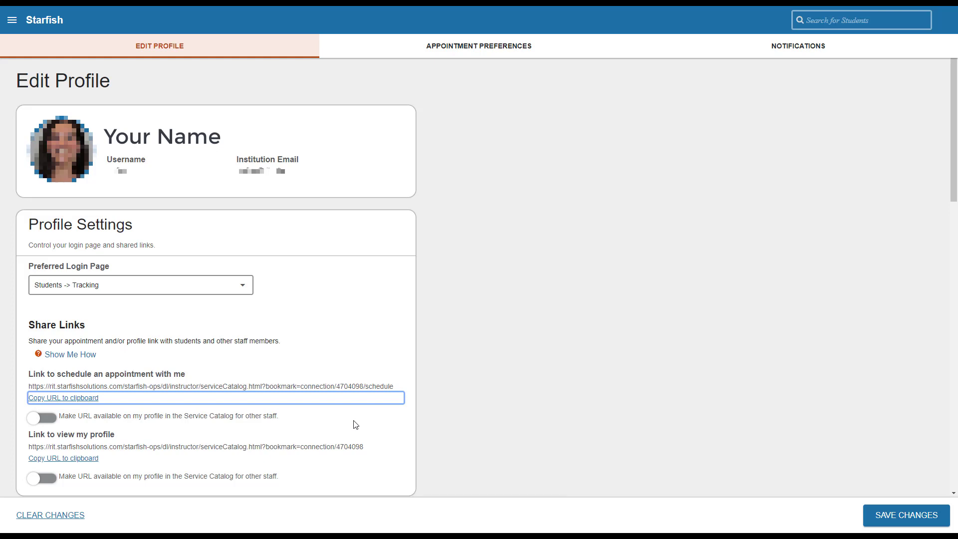
# Step: Scroll the Edit Profile page down to the Contact Information section
pyautogui.scroll(-9, 356, 425)
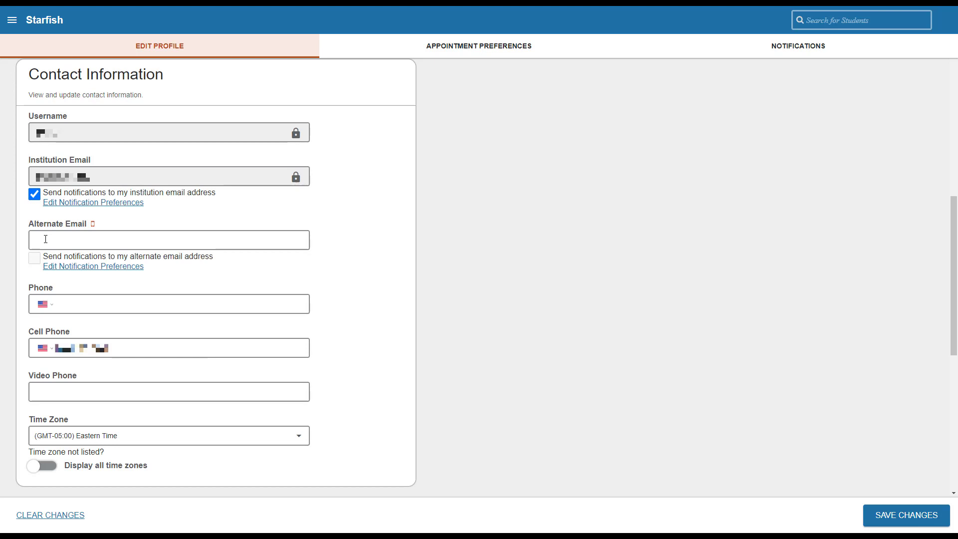
# Step: Enter the phone's Verizon vtext.com address as Alternate Email, enable alternate-email notifications, and select the cell number
pyautogui.click(93, 223)
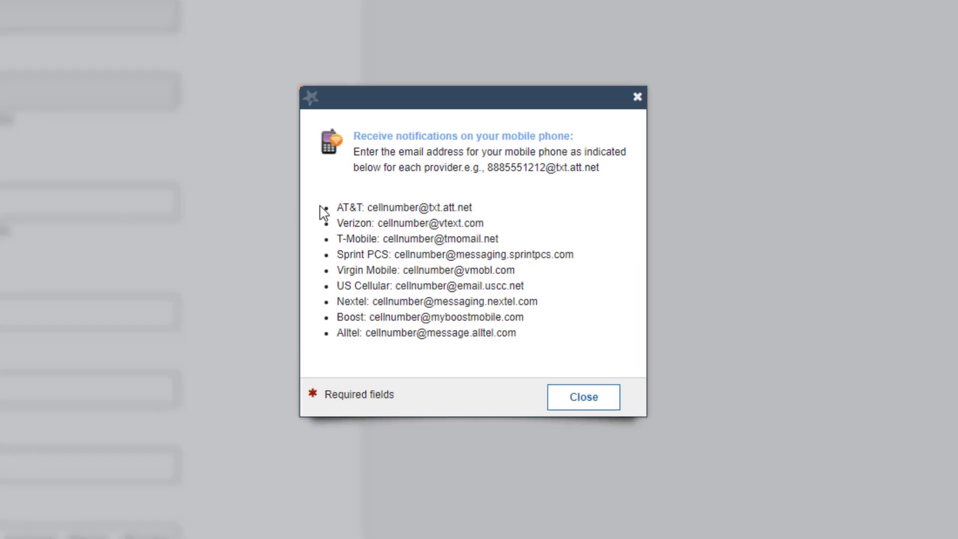
pyautogui.moveTo(378, 223); pyautogui.dragTo(505, 228)
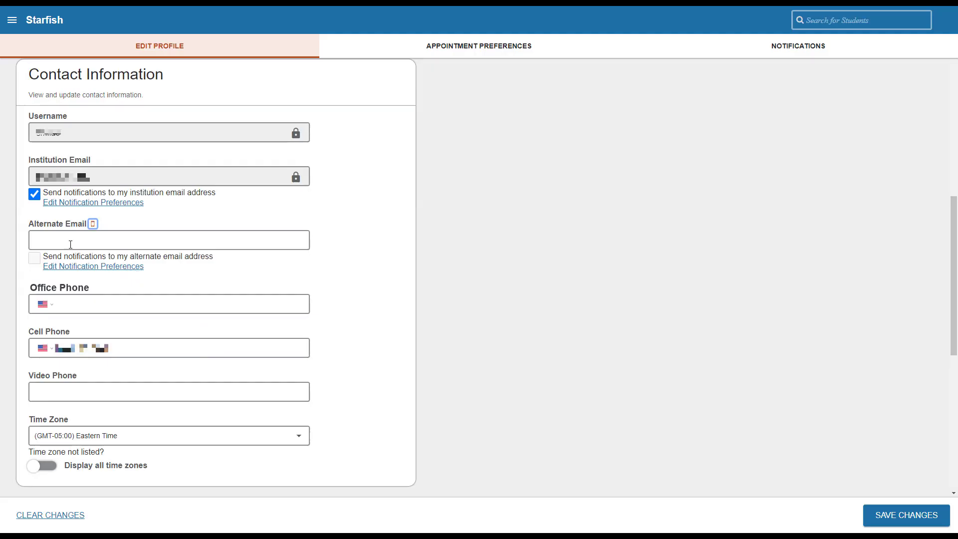
pyautogui.click(70, 244)
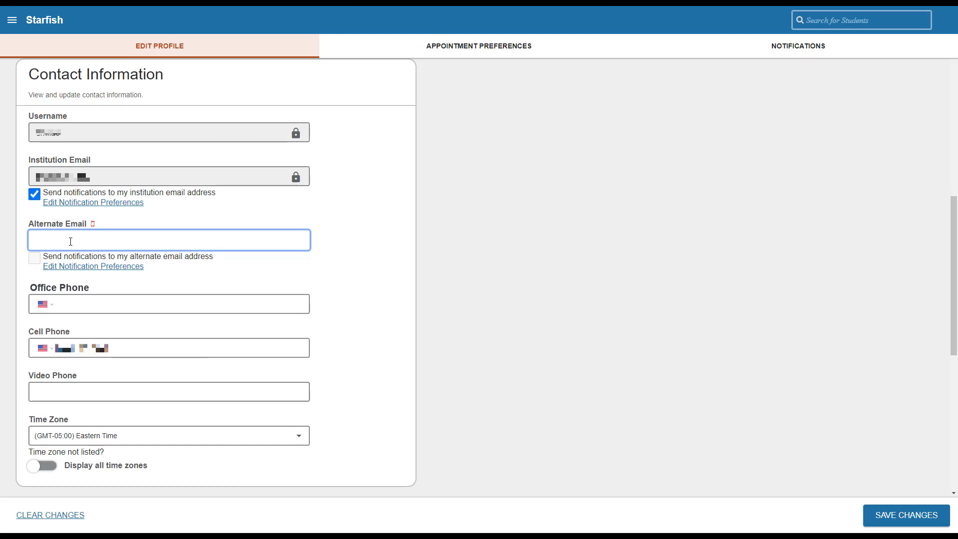
pyautogui.write('5555555555@vtext.com')
pyautogui.click(34, 257)
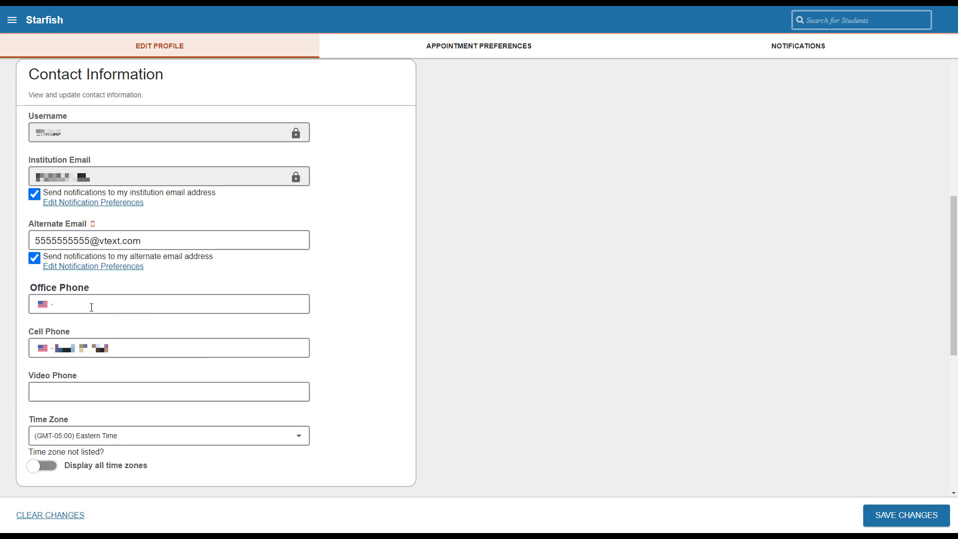
pyautogui.click(92, 307)
pyautogui.click(110, 347)
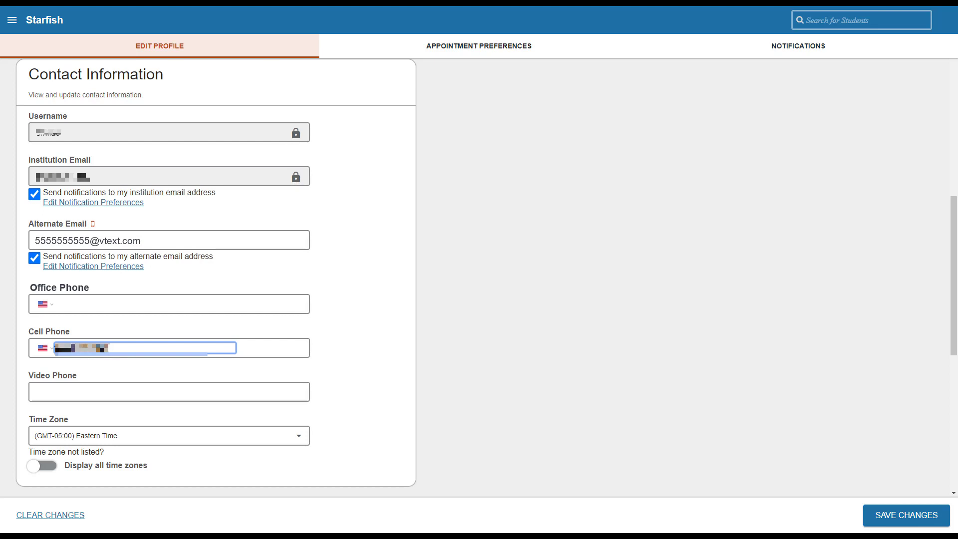
# Step: Clear the Cell Phone number, leaving the Office Phone country unchanged
pyautogui.press('BackSpace')
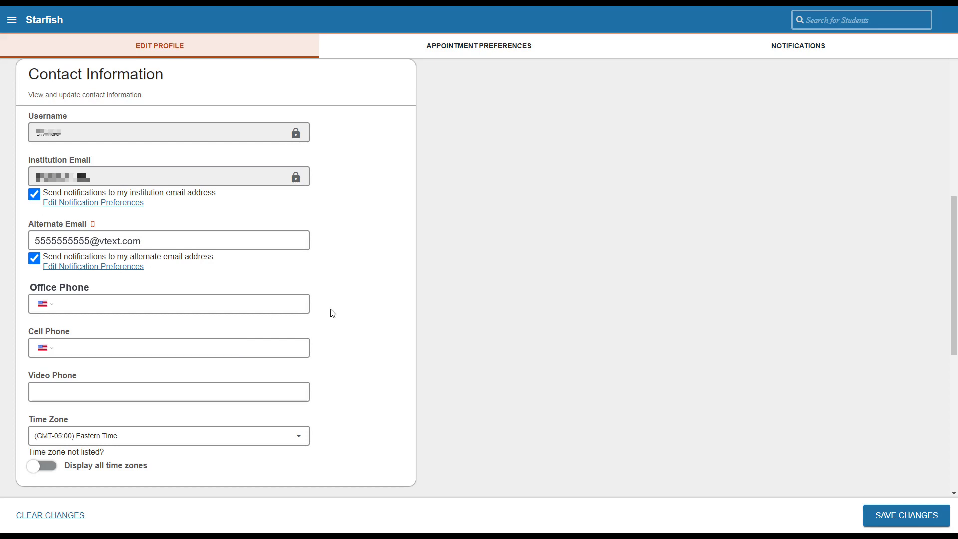
pyautogui.click(81, 302)
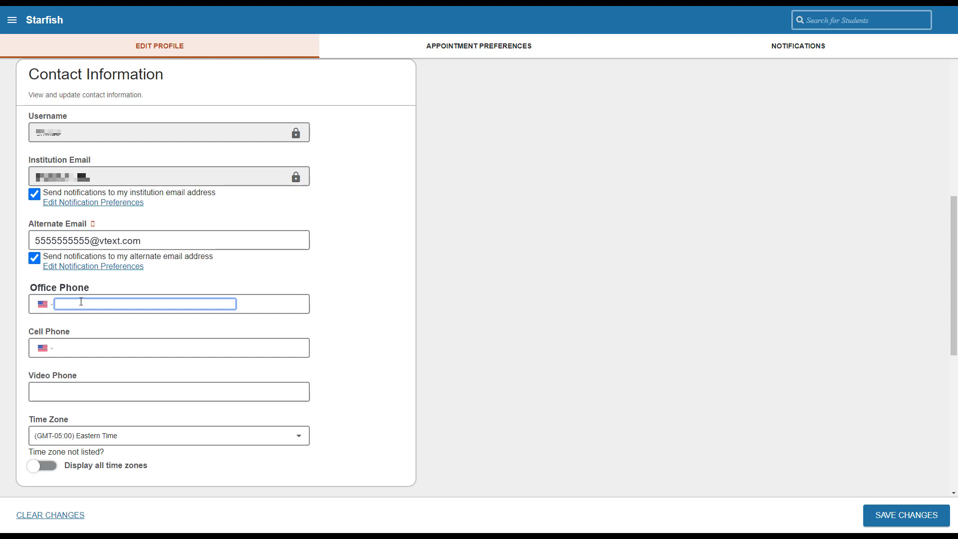
pyautogui.click(48, 305)
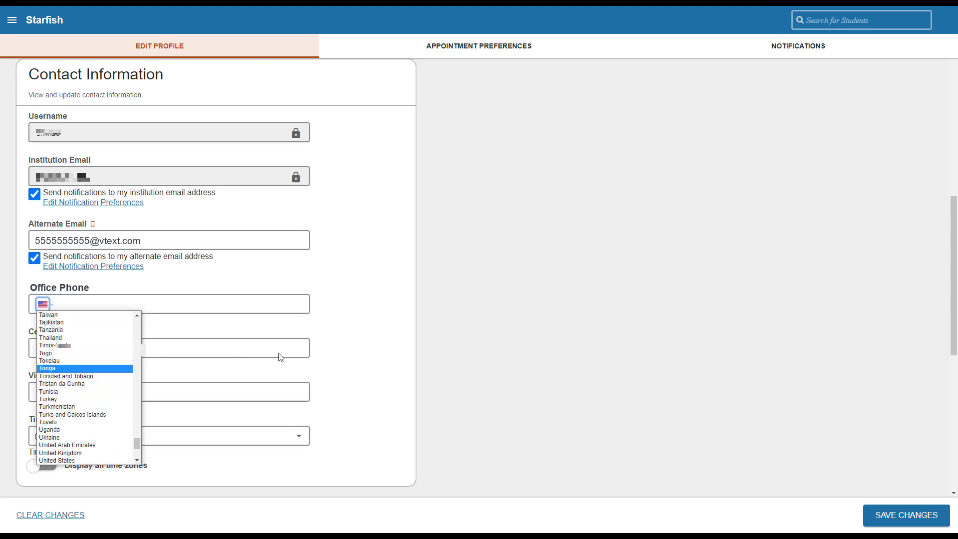
pyautogui.click(330, 329)
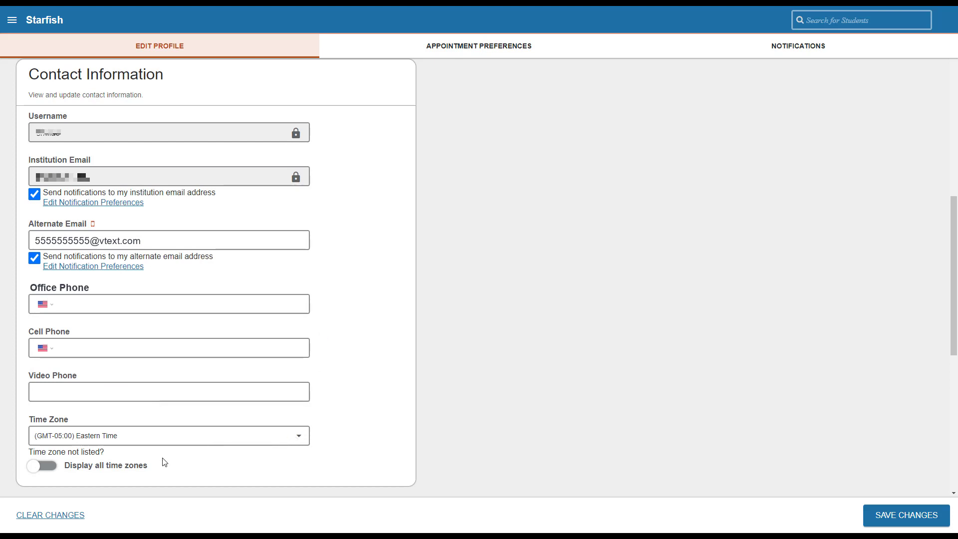
# Step: Display all time zones and set the Time Zone to (GMT-06:00) Central Time
pyautogui.click(49, 467)
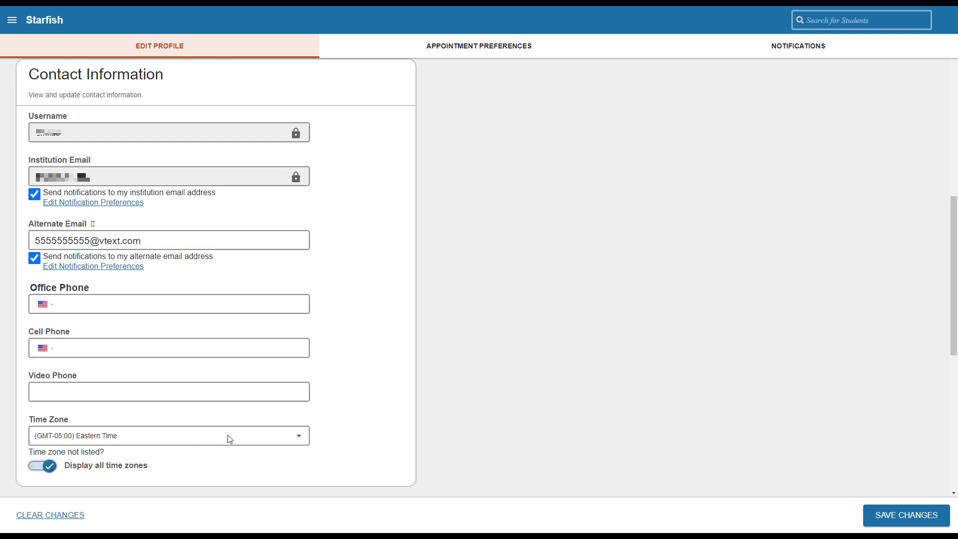
pyautogui.click(300, 439)
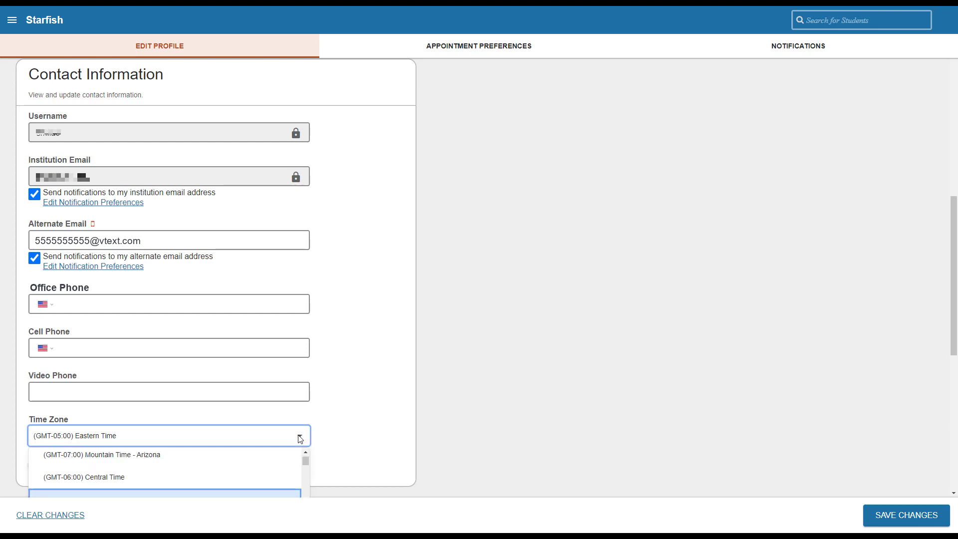
pyautogui.click(268, 476)
pyautogui.click(335, 450)
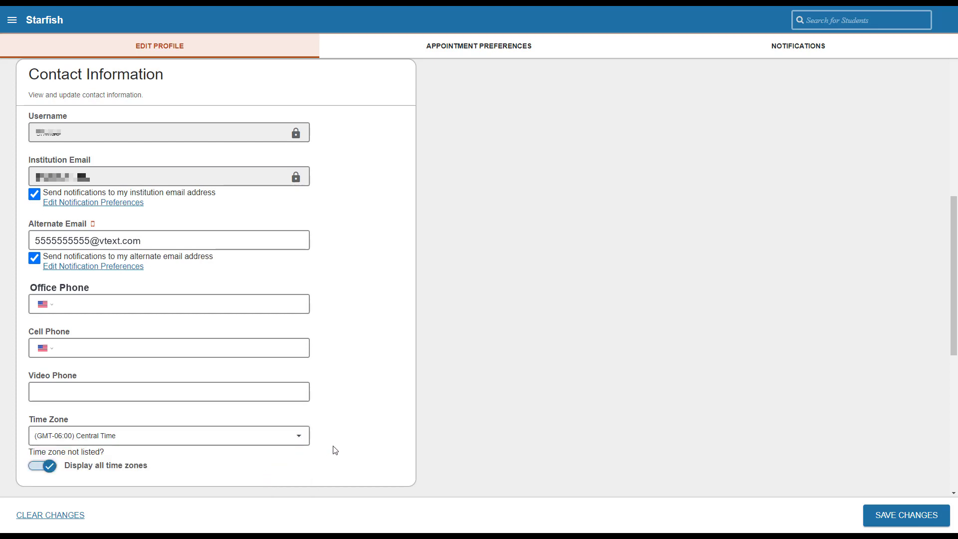
# Step: Review the My Biography and General Overview fields, save the profile, then go to Appointment Preferences
pyautogui.scroll(-7, 335, 450)
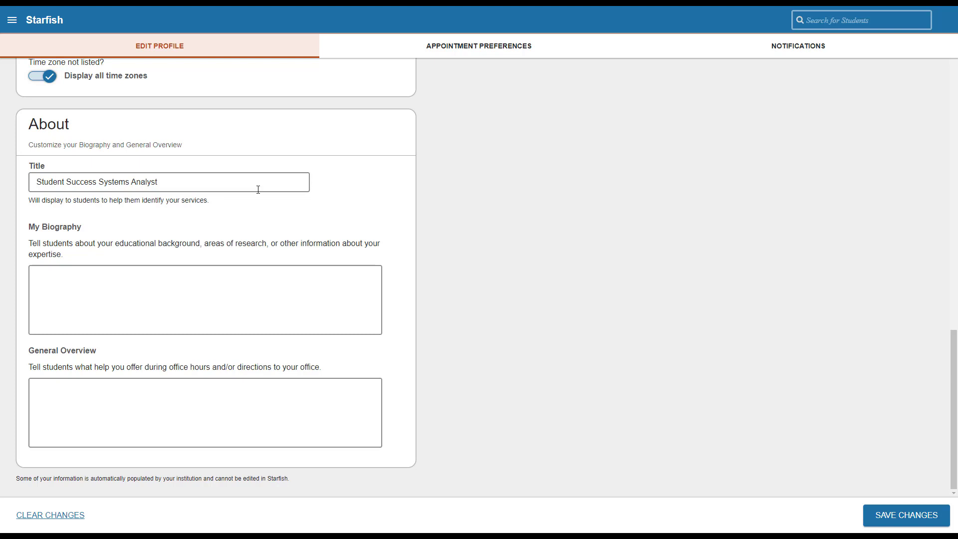
pyautogui.click(161, 283)
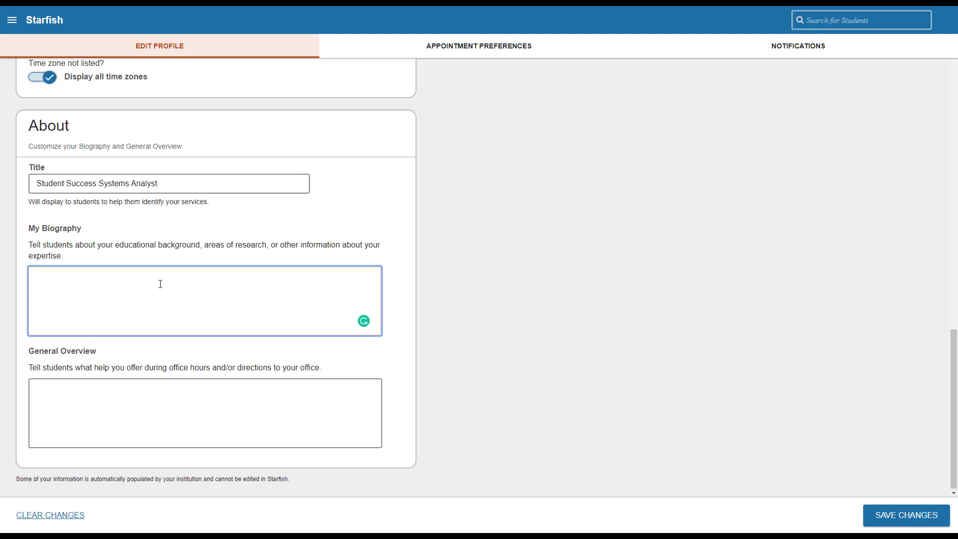
pyautogui.click(133, 388)
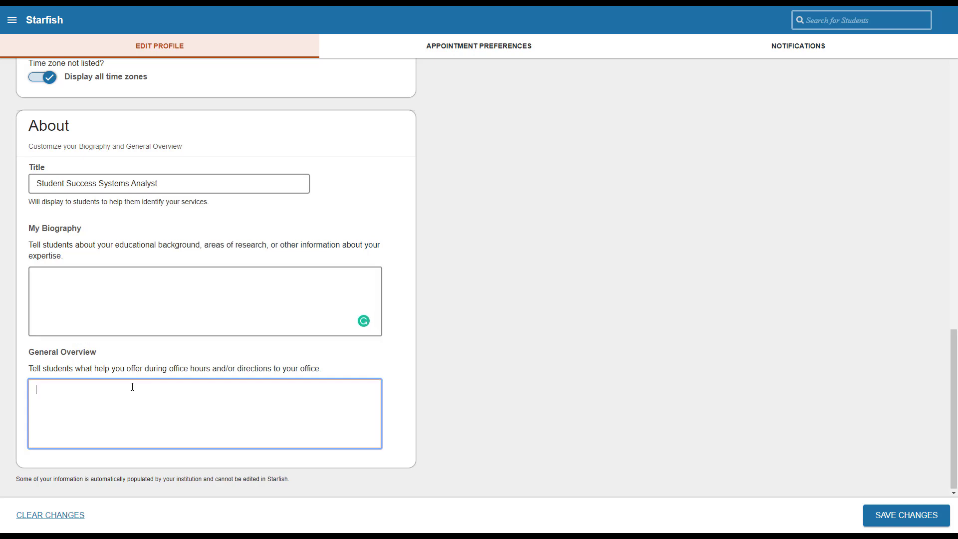
pyautogui.click(578, 469)
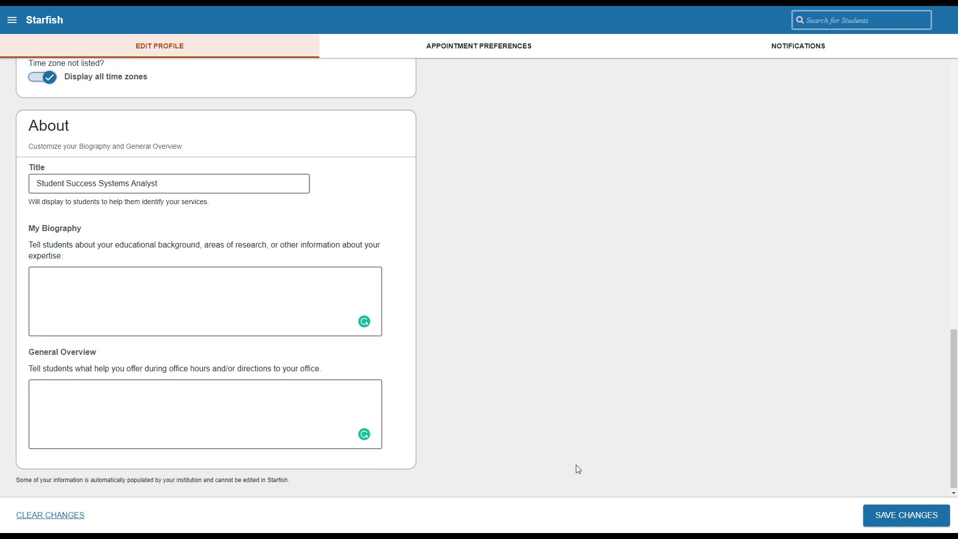
pyautogui.click(890, 516)
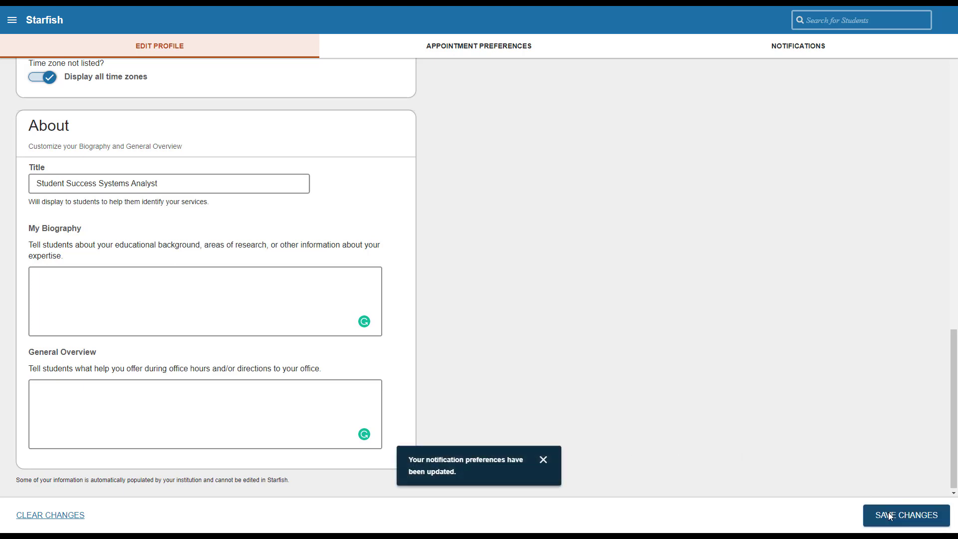
pyautogui.click(545, 460)
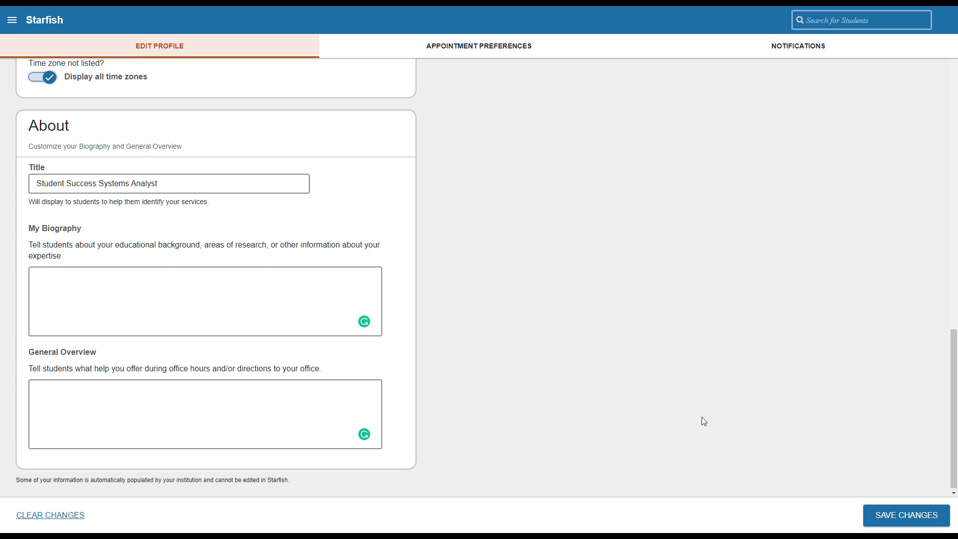
pyautogui.click(494, 55)
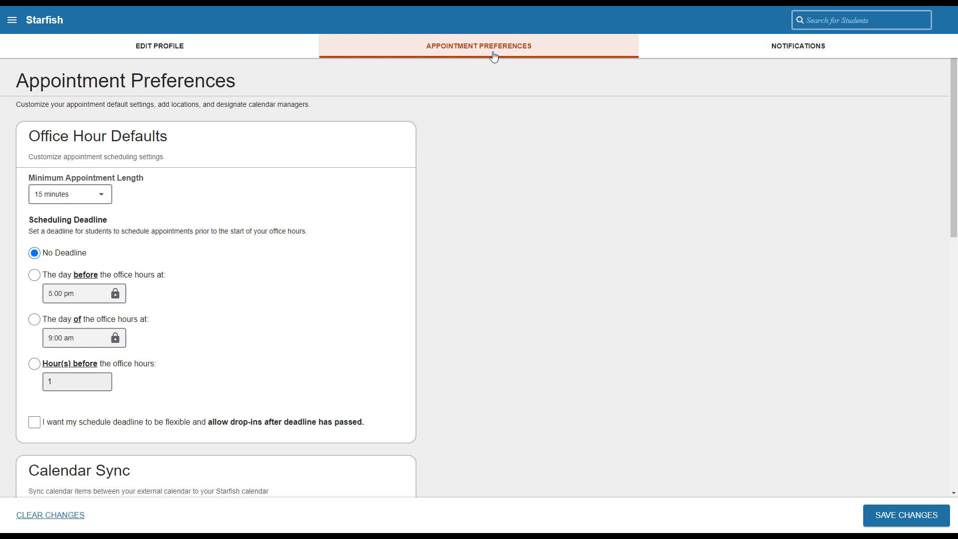
# Step: Keep the Office Hour minimum appointment length at 15 minutes
pyautogui.click(493, 56)
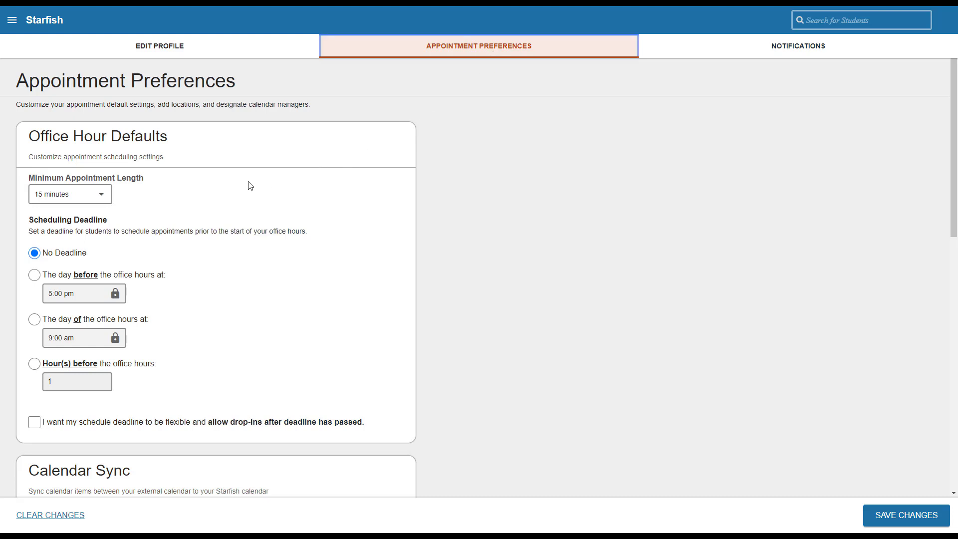
pyautogui.click(108, 200)
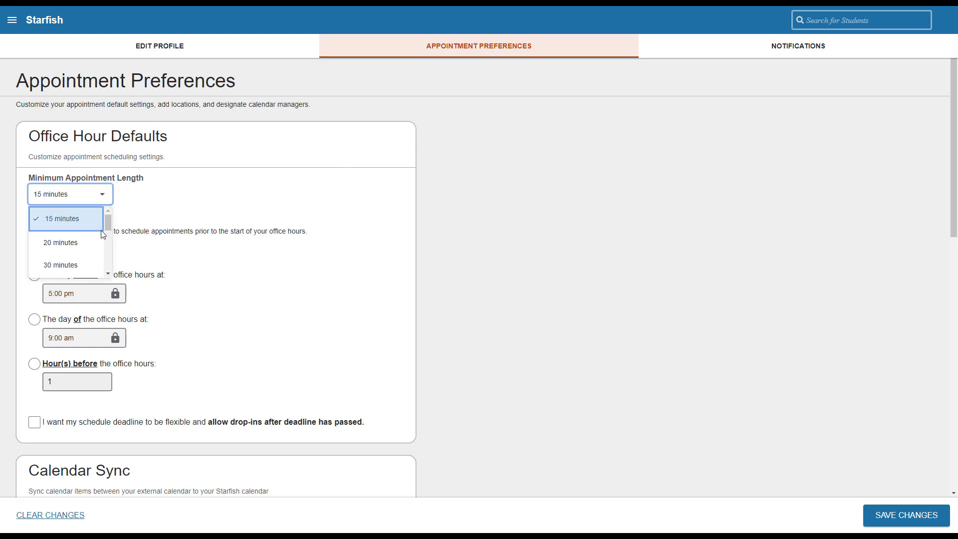
pyautogui.moveTo(108, 227)
pyautogui.mouseDown()
pyautogui.moveTo(109, 266)
pyautogui.moveTo(106, 218)
pyautogui.mouseUp()
pyautogui.click(89, 220)
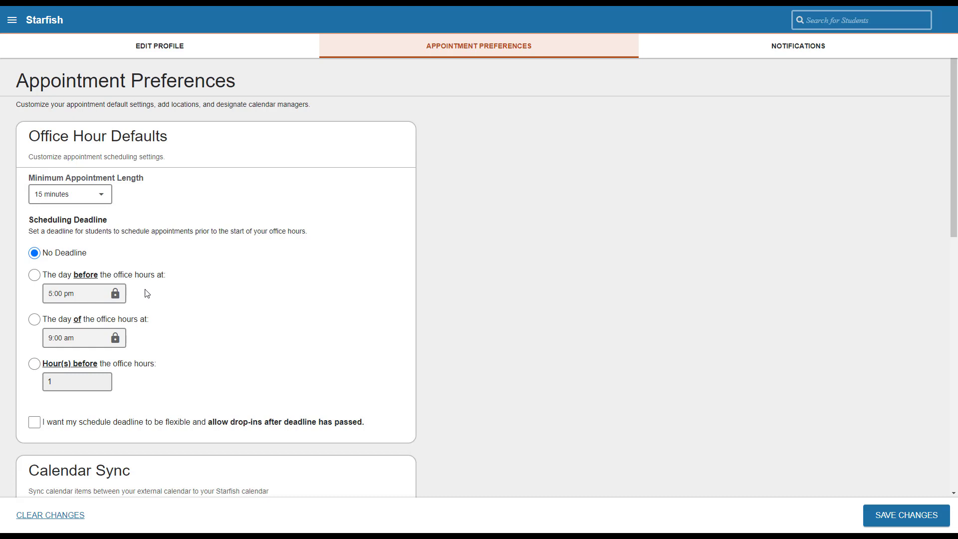
# Step: Try the day-before (5:00 pm), same-day (9:00 am) and hours-before deadlines, then allow drop-ins after the deadline
pyautogui.click(36, 273)
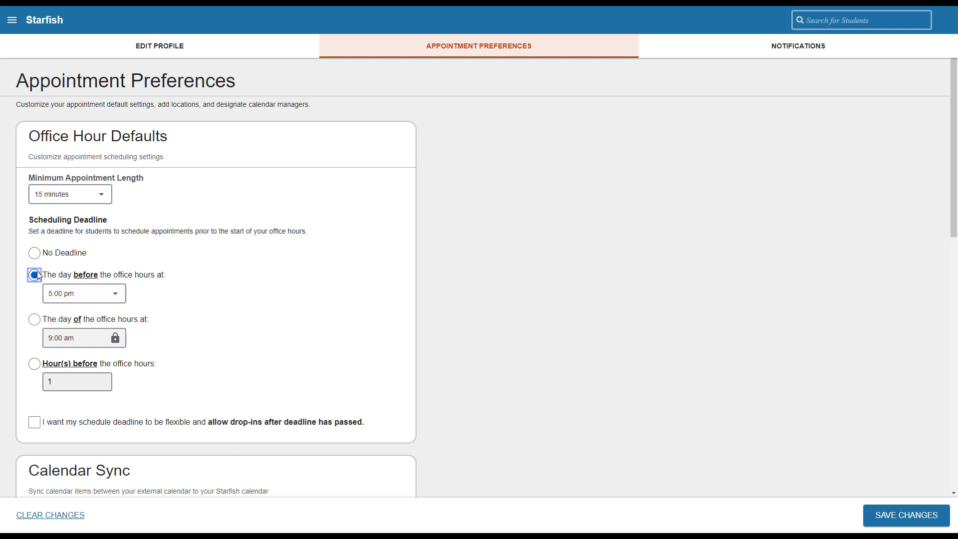
pyautogui.click(123, 298)
pyautogui.click(124, 298)
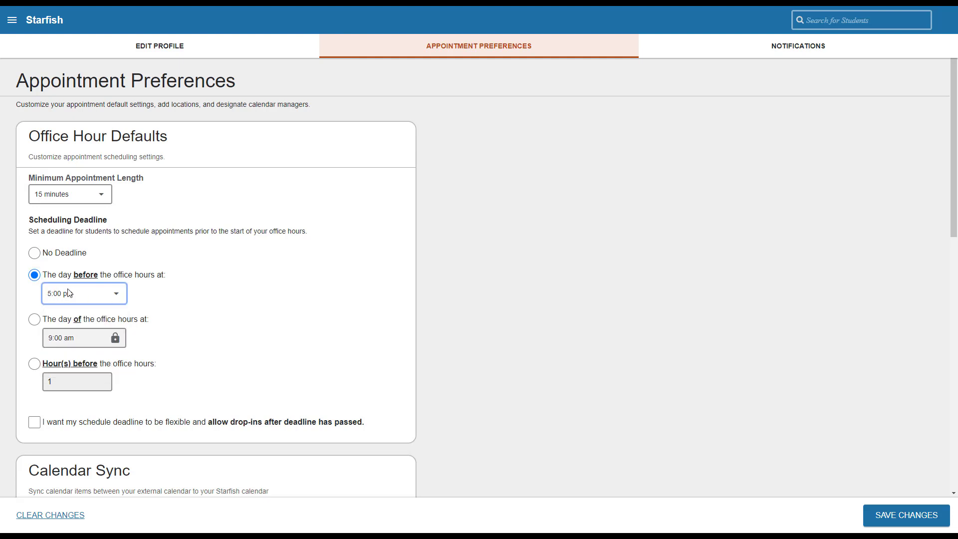
pyautogui.click(34, 319)
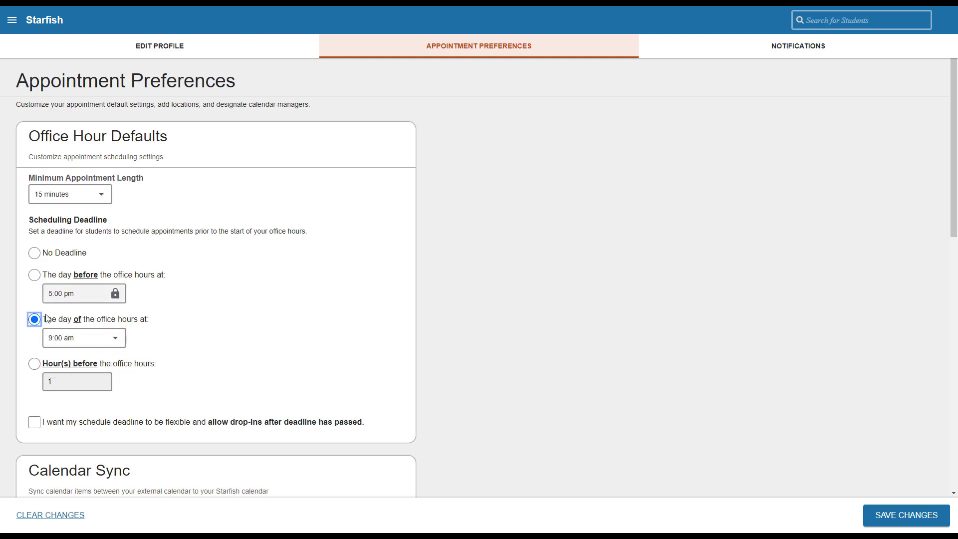
pyautogui.click(119, 338)
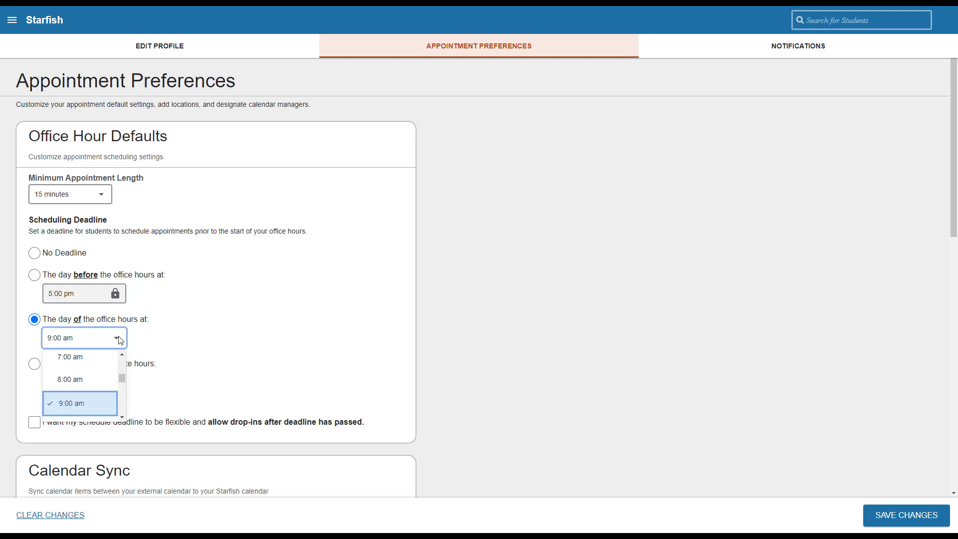
pyautogui.click(120, 339)
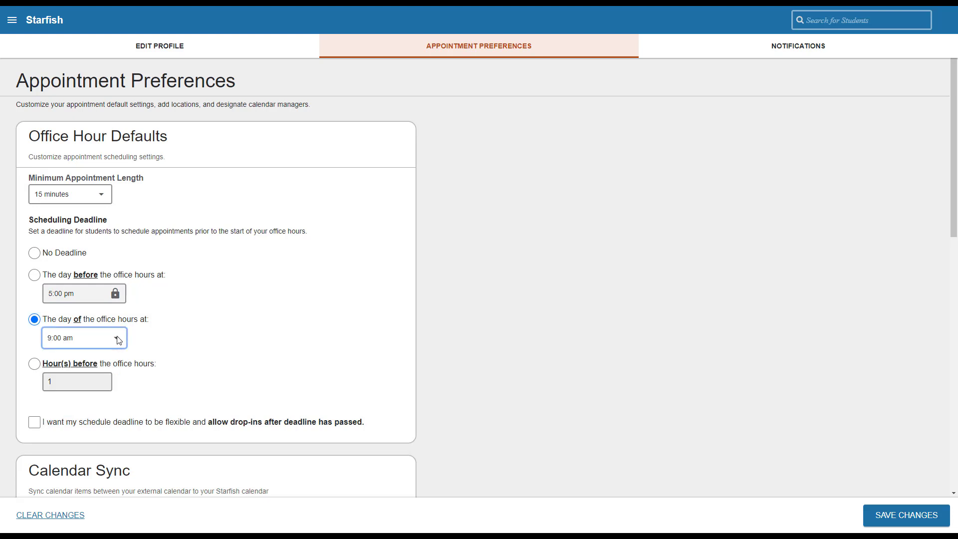
pyautogui.click(36, 365)
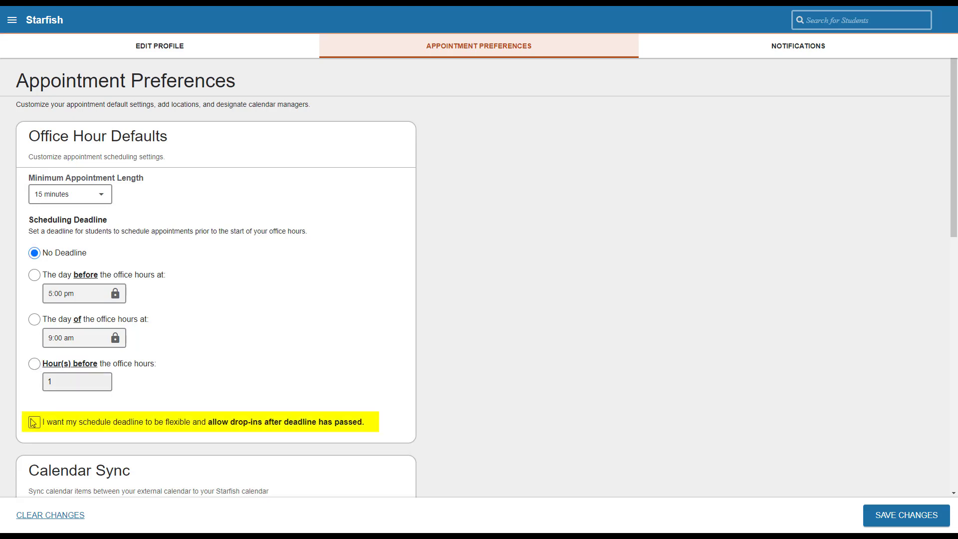
pyautogui.click(34, 422)
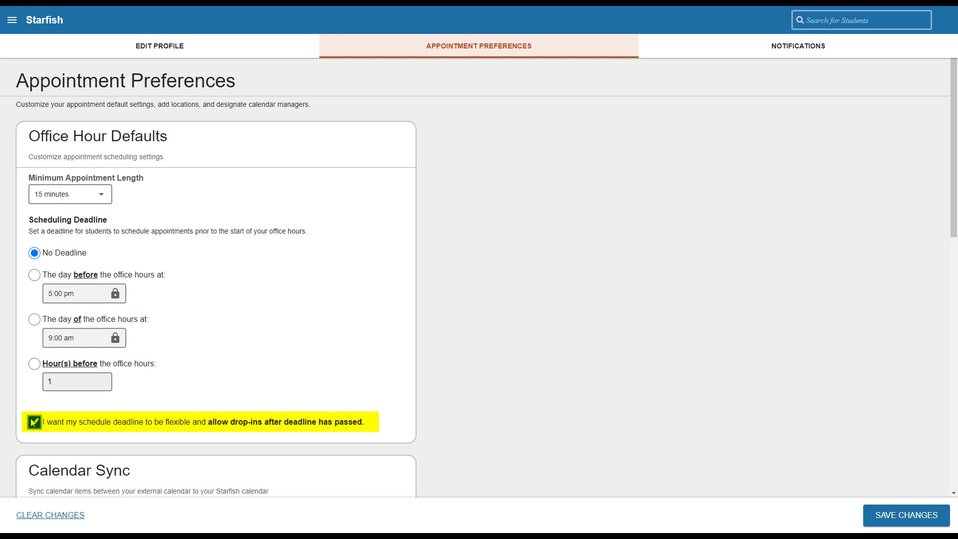
pyautogui.scroll(-6, 220, 417)
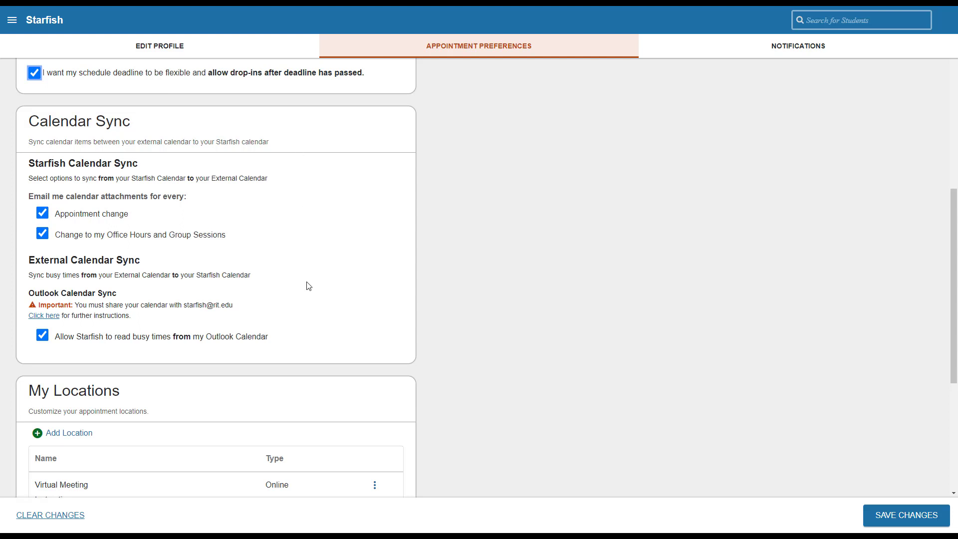
pyautogui.scroll(-5, 308, 286)
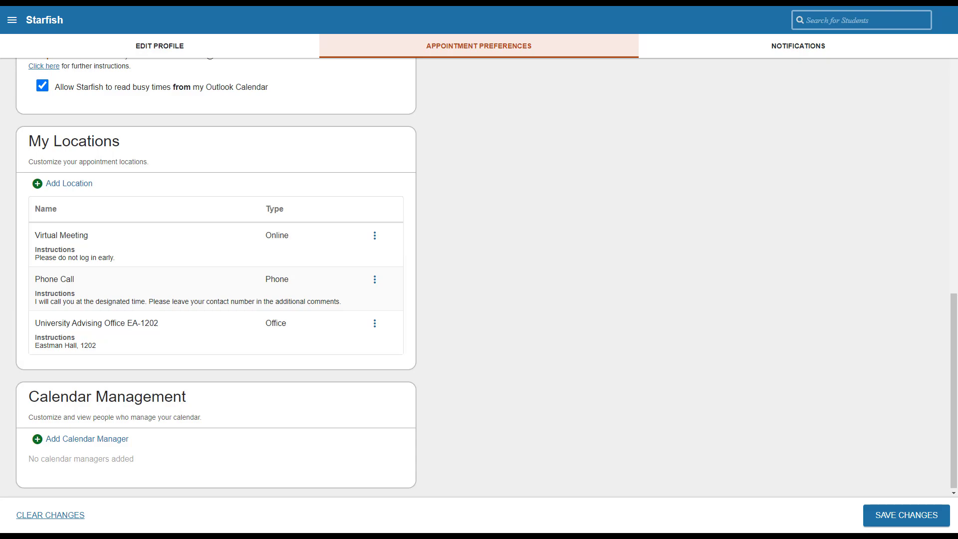
# Step: Add an Online location named 'Zoom - Add Personal Link HERE' to My Locations
pyautogui.click(79, 185)
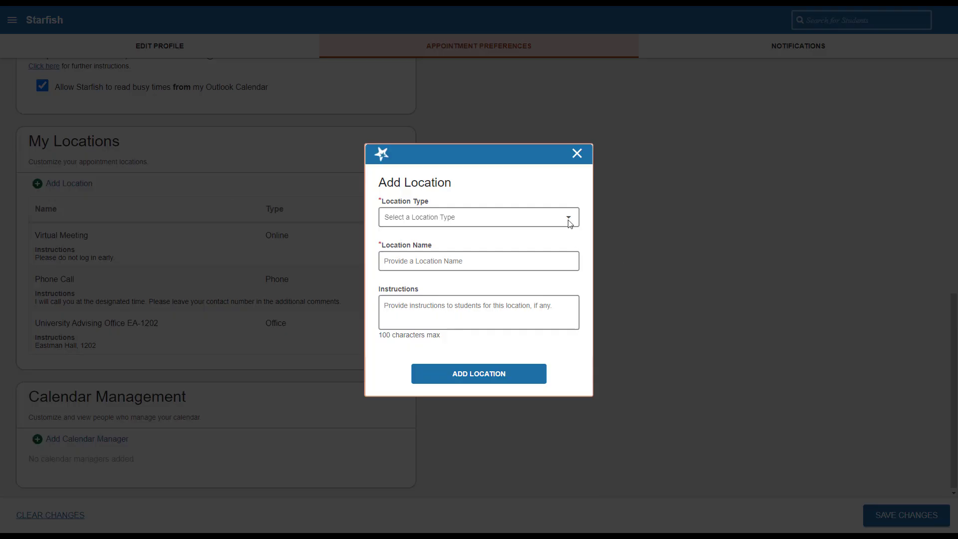
pyautogui.click(570, 222)
pyautogui.moveTo(573, 248); pyautogui.dragTo(576, 268)
pyautogui.click(545, 284)
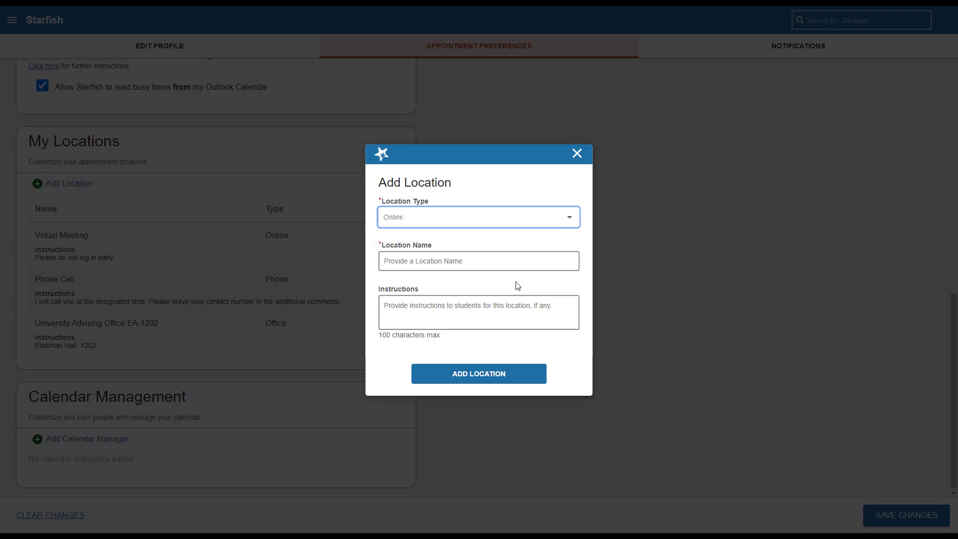
pyautogui.click(508, 266)
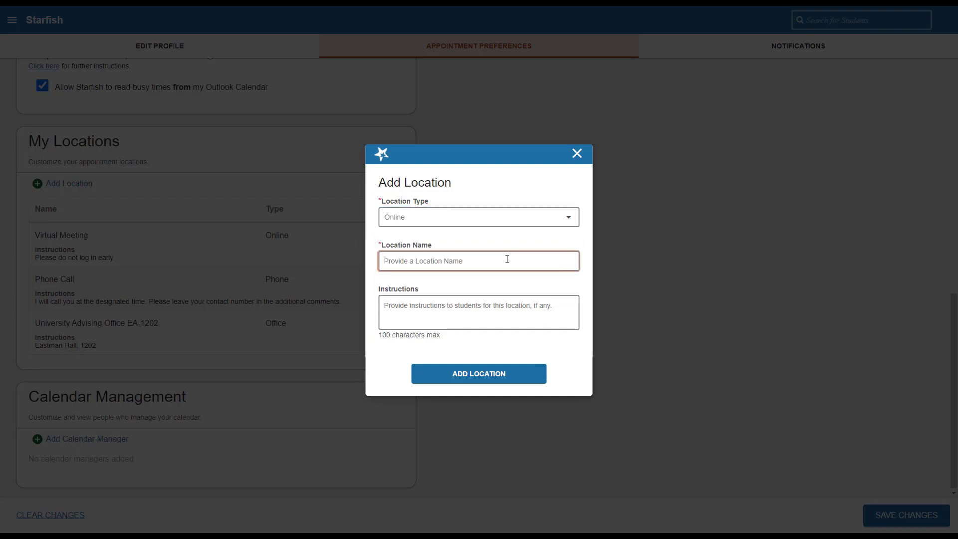
pyautogui.write('Zoom - Add Personal Lo')
pyautogui.write('nk HERE')
pyautogui.click(432, 306)
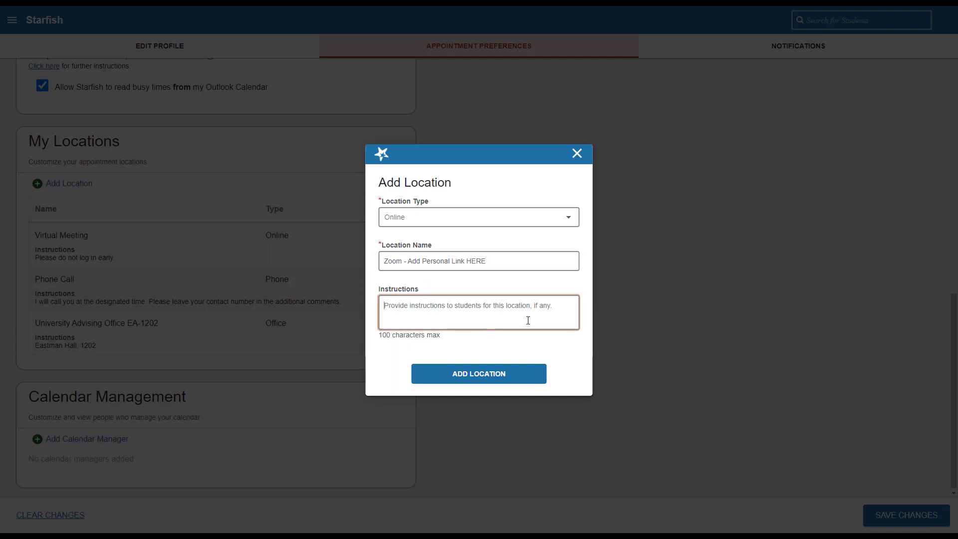
pyautogui.click(494, 378)
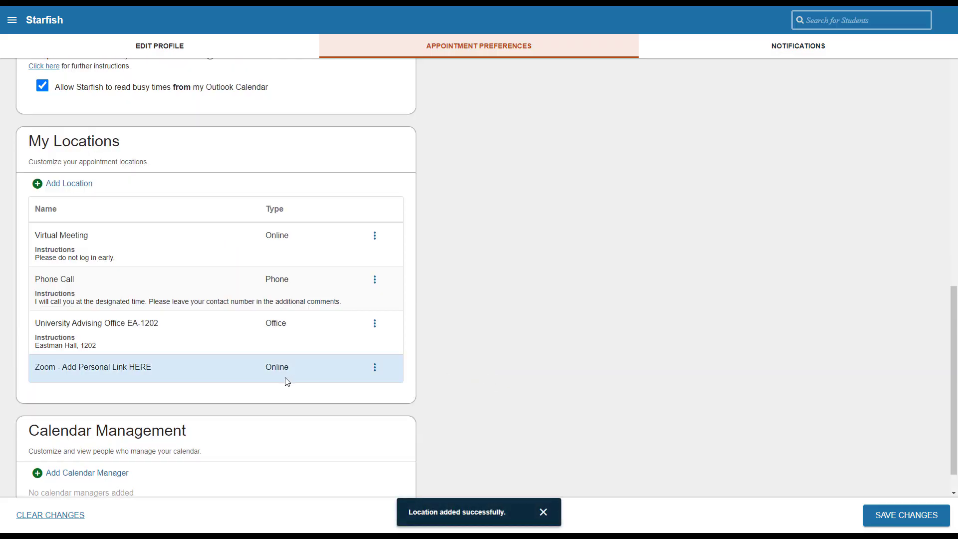
# Step: Save the appointment preferences and dismiss the confirmation message
pyautogui.scroll(-1, 287, 382)
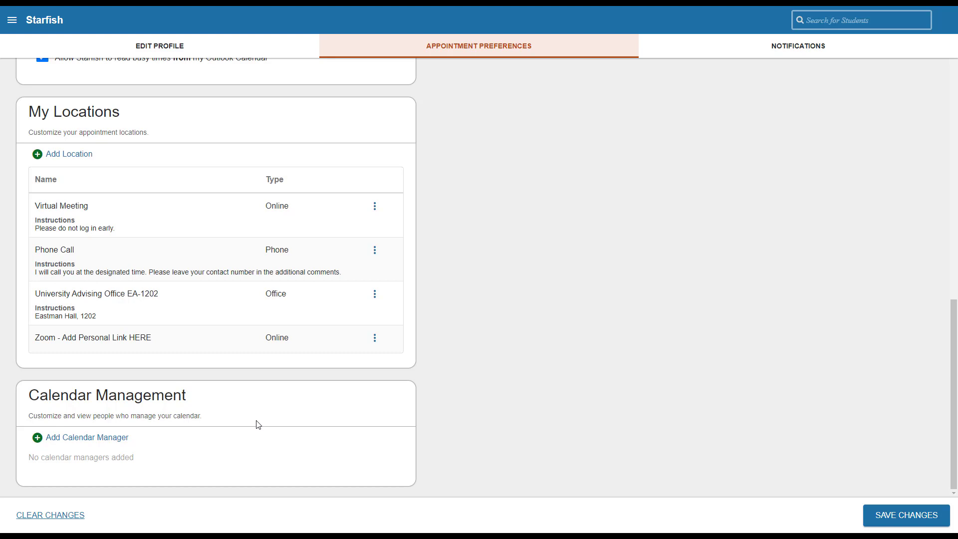
pyautogui.click(883, 515)
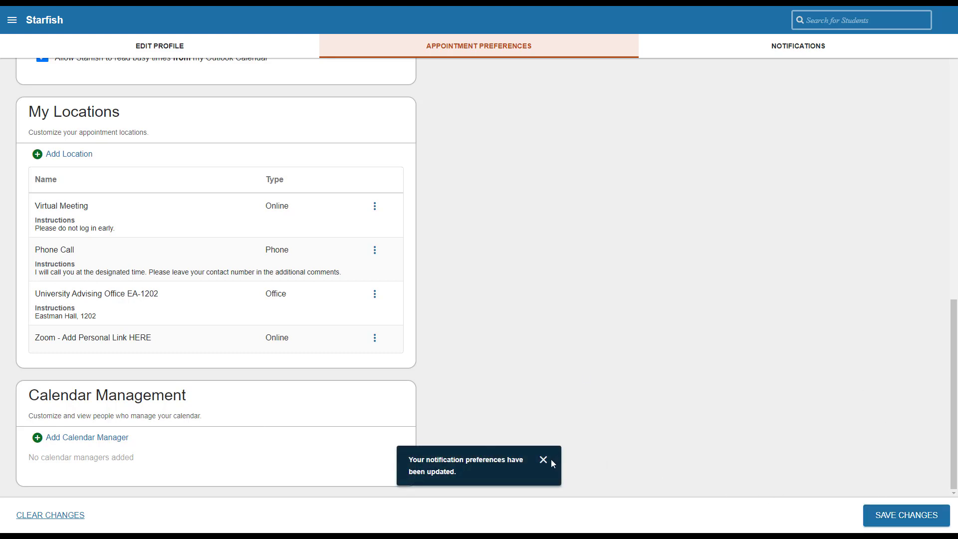
pyautogui.click(543, 459)
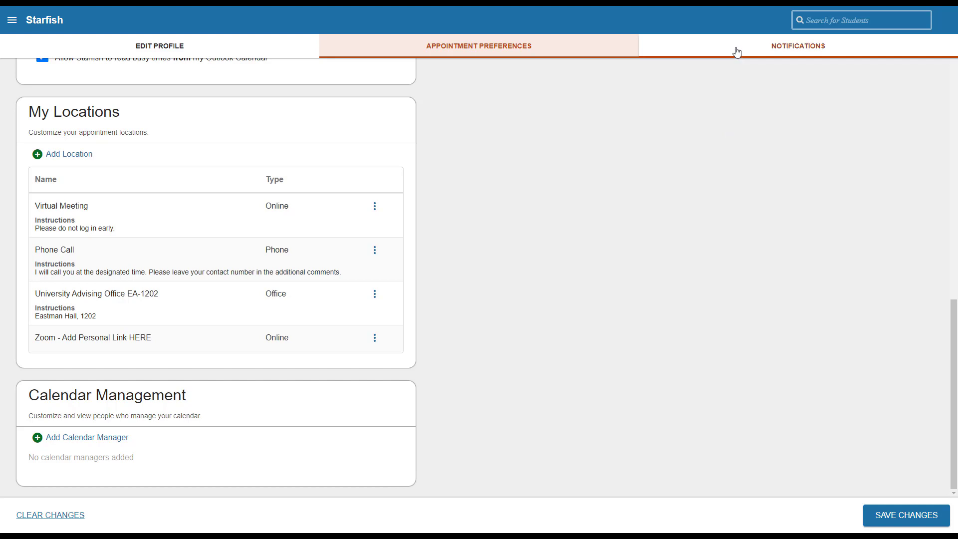
# Step: In Notifications, switch off Send to my Alternate Email and scroll down to the Preferences
pyautogui.click(737, 50)
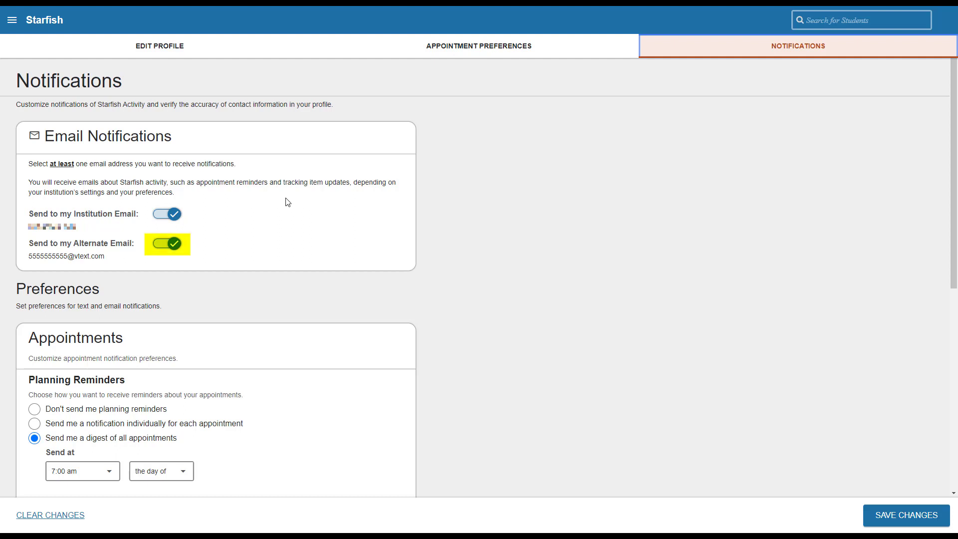
pyautogui.click(162, 244)
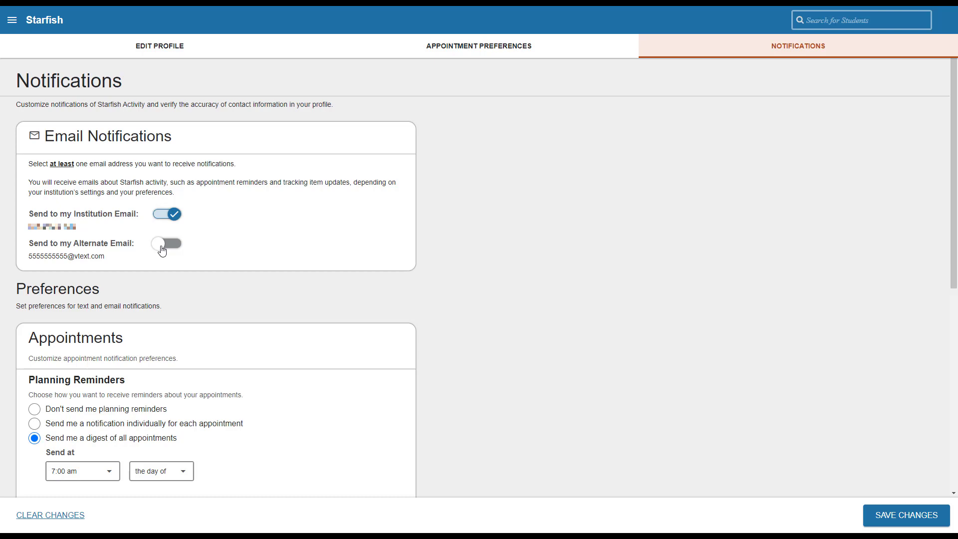
pyautogui.scroll(-4, 273, 319)
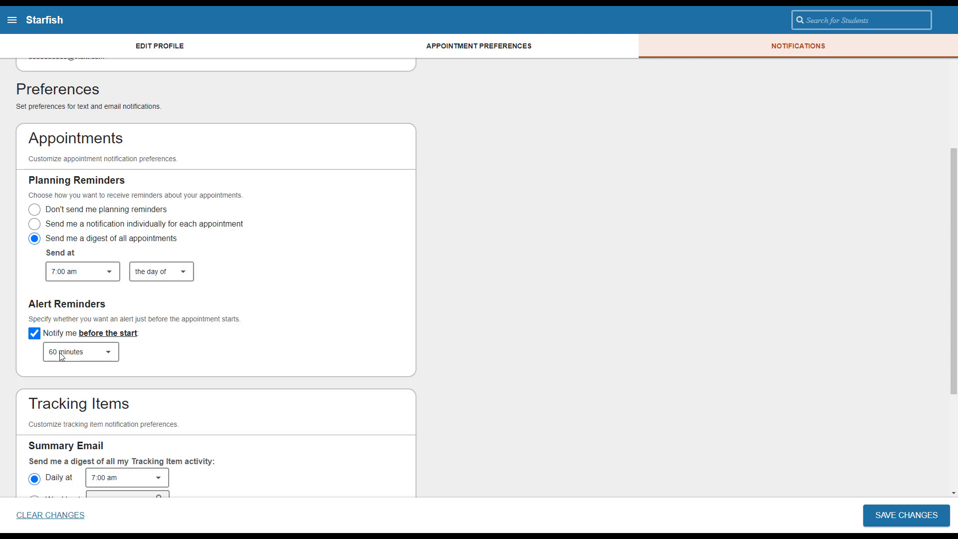
pyautogui.click(108, 352)
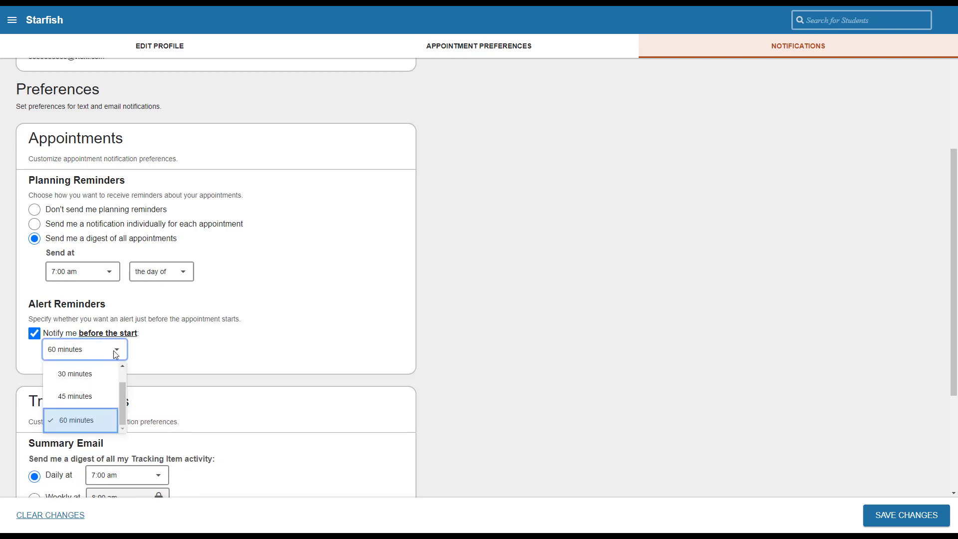
pyautogui.click(115, 354)
pyautogui.scroll(-3, 184, 353)
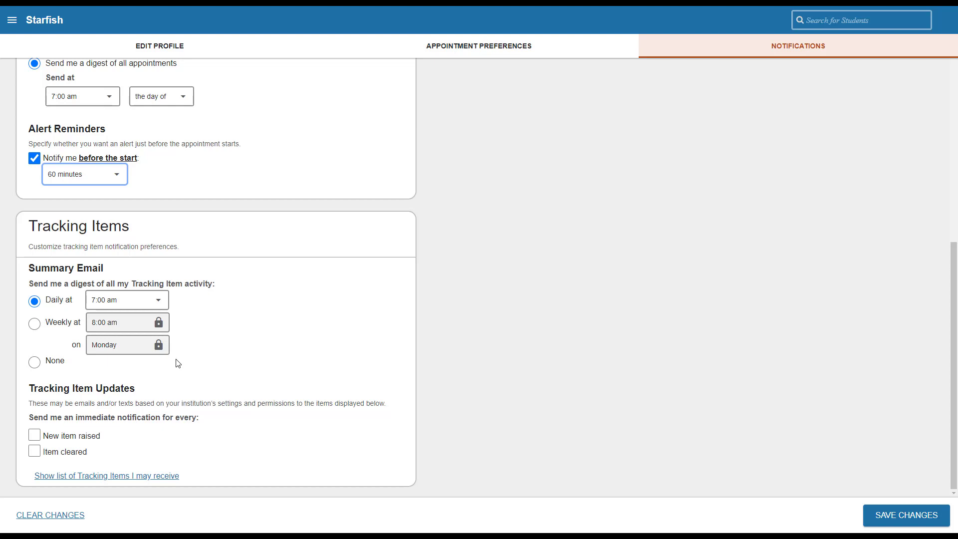
# Step: Try the Weekly and None tracking item digests, then return to Daily at 7:00 am
pyautogui.click(36, 325)
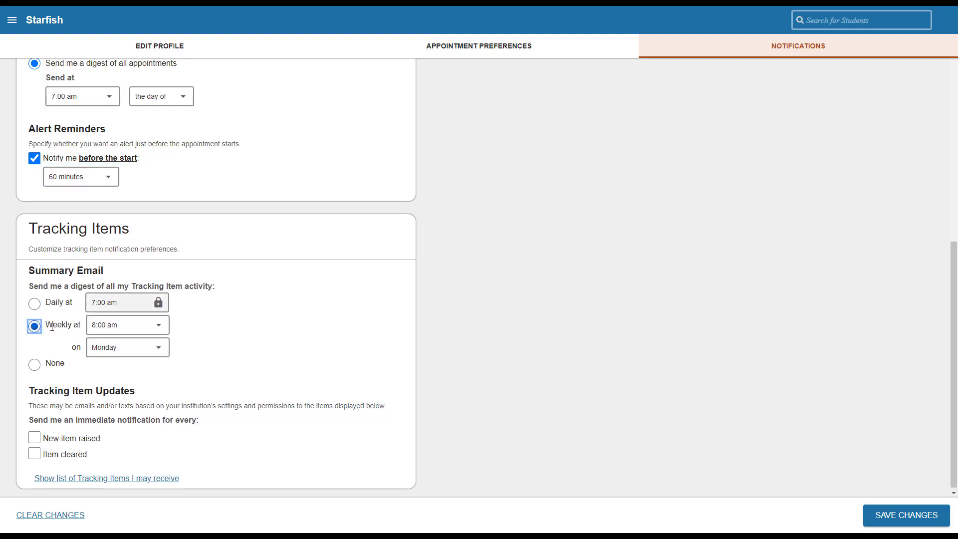
pyautogui.click(34, 362)
pyautogui.click(35, 304)
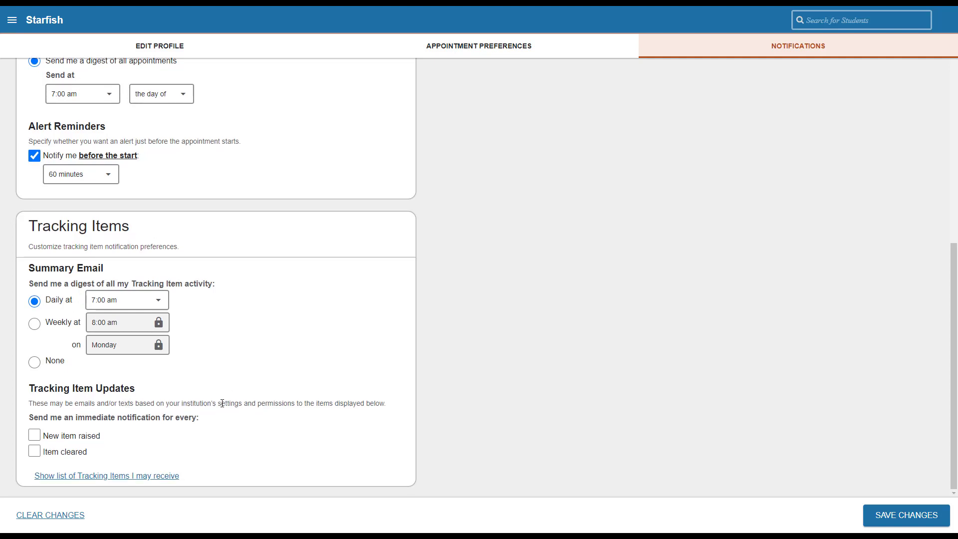
# Step: Leave the raised and cleared tracking item alerts off and save the notification preferences
pyautogui.click(40, 436)
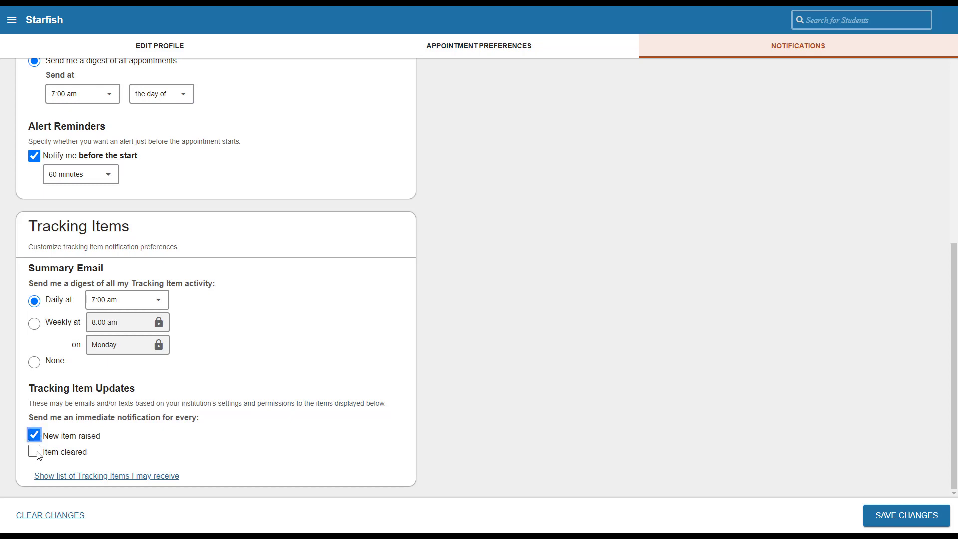
pyautogui.click(37, 453)
pyautogui.click(35, 435)
pyautogui.click(35, 451)
pyautogui.click(292, 422)
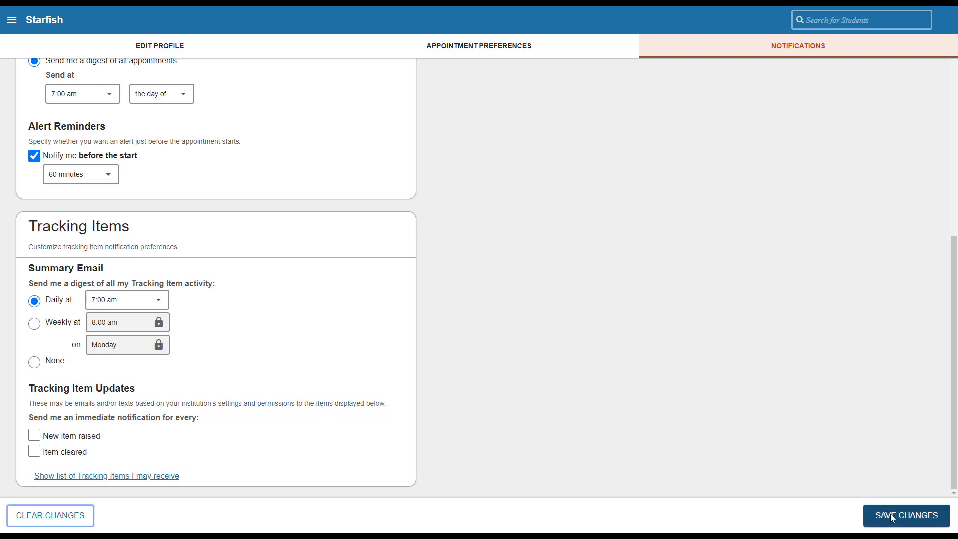
pyautogui.click(892, 517)
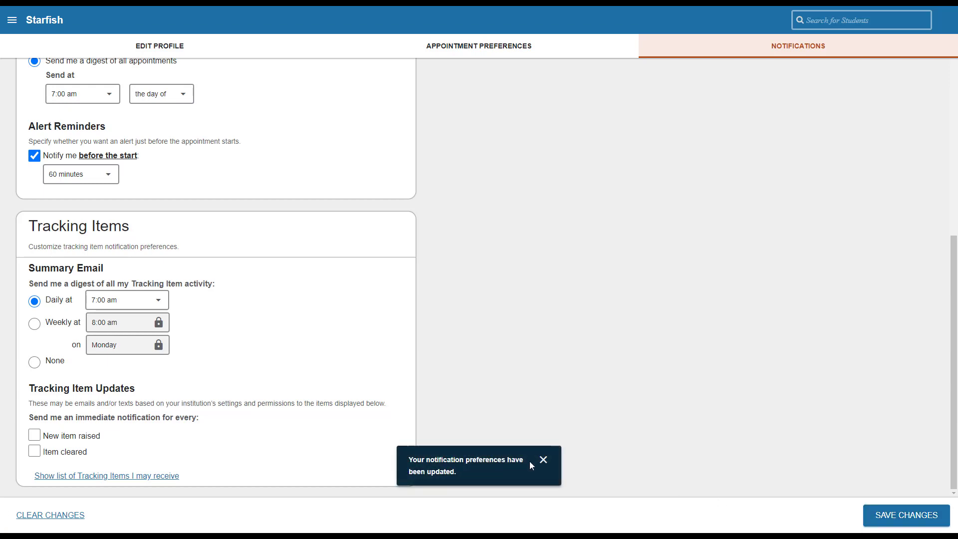
pyautogui.click(542, 459)
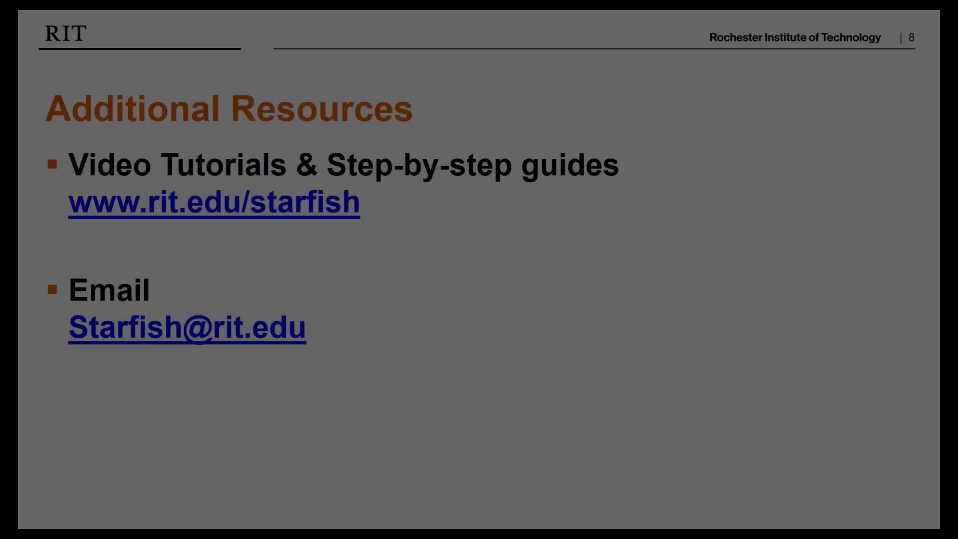